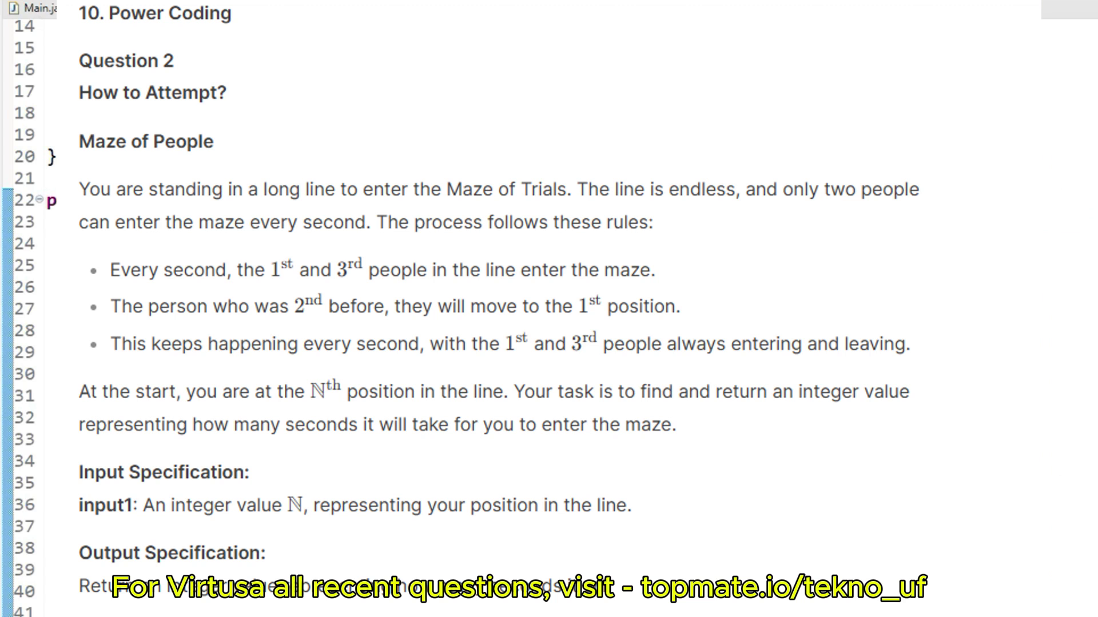
{"action": "left_click", "coordinate": [537, 11]}
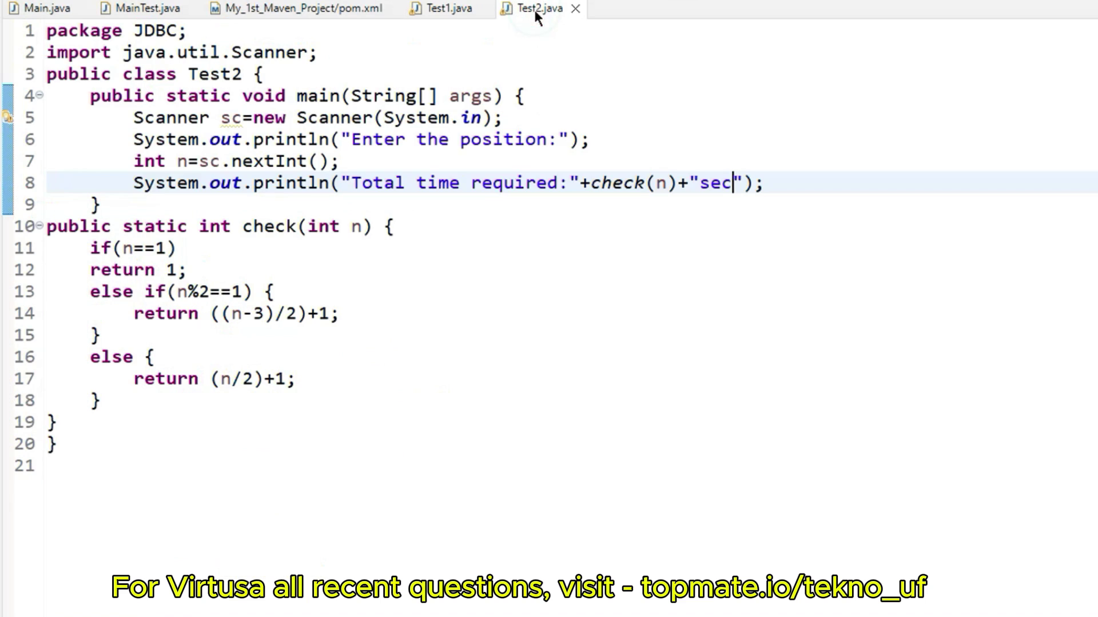
{"action": "left_click", "coordinate": [438, 251]}
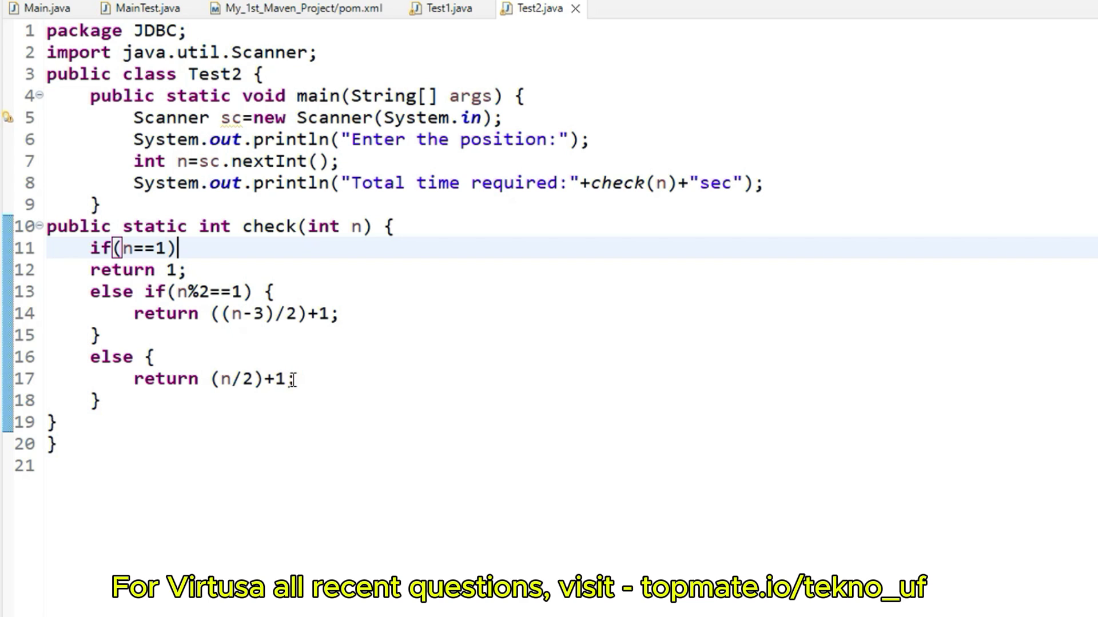
Check the even-case return on line 17 by highlighting n/2 and each added 1 in (n/2)+1+1.
{"action": "left_click", "coordinate": [288, 380]}
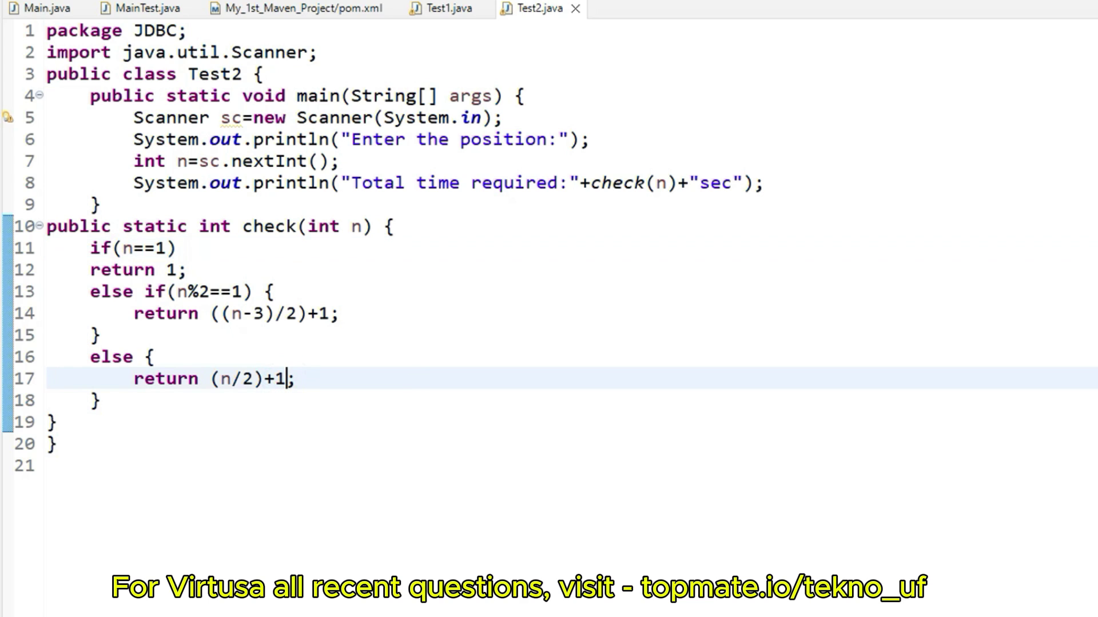
{"action": "type", "text": "+1"}
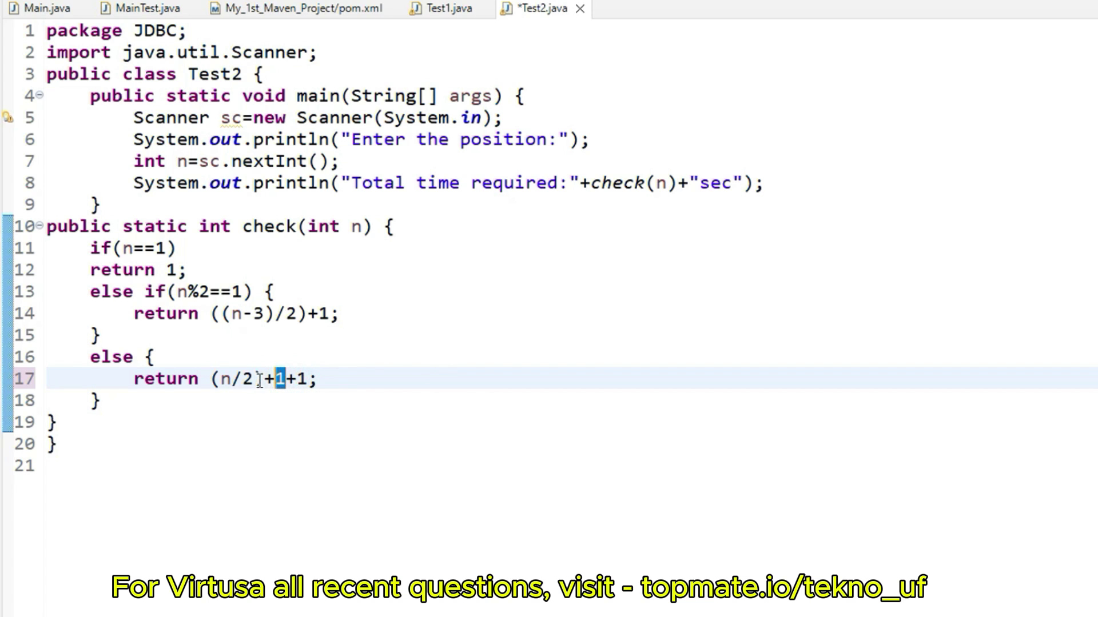
{"action": "left_click_drag", "start_coordinate": [255, 379], "coordinate": [224, 379]}
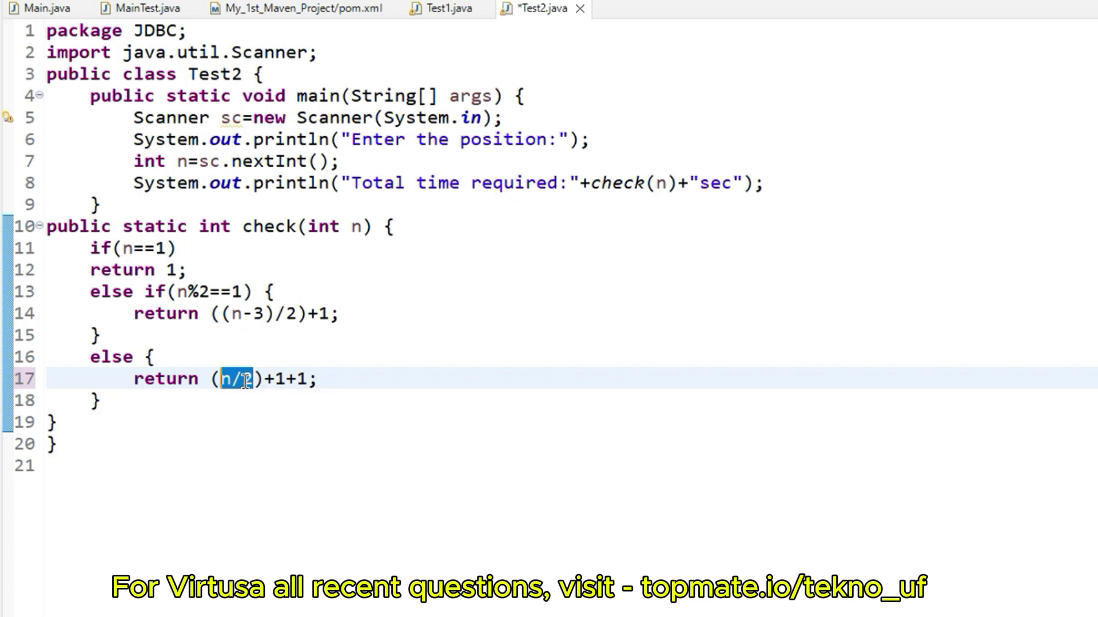
{"action": "left_click", "coordinate": [279, 379]}
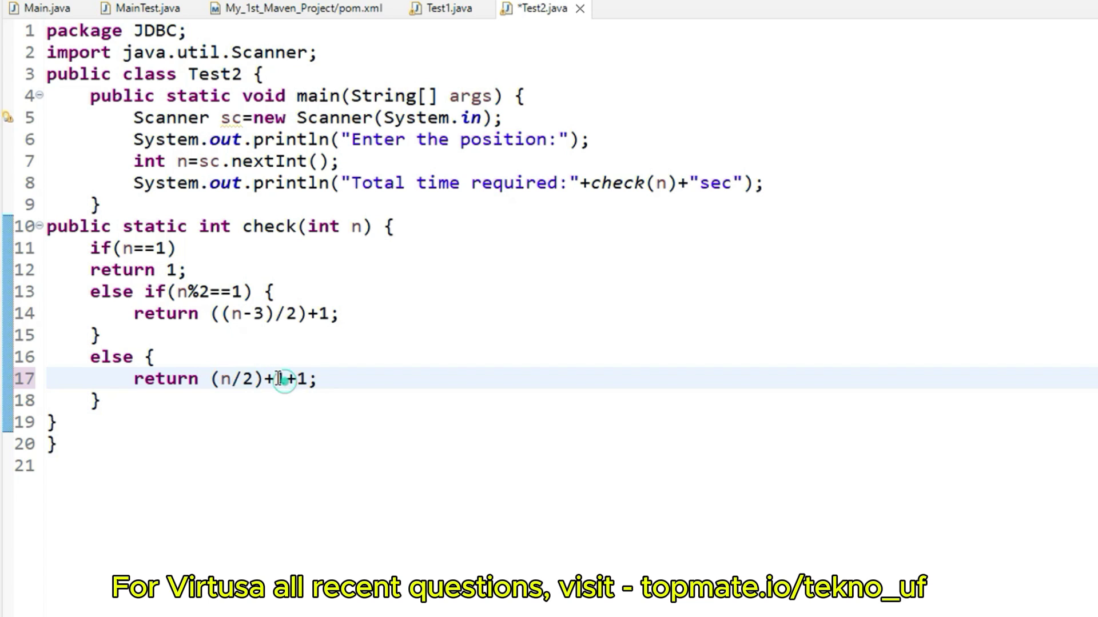
{"action": "left_click_drag", "start_coordinate": [275, 379], "coordinate": [286, 379]}
{"action": "double_click", "coordinate": [301, 379]}
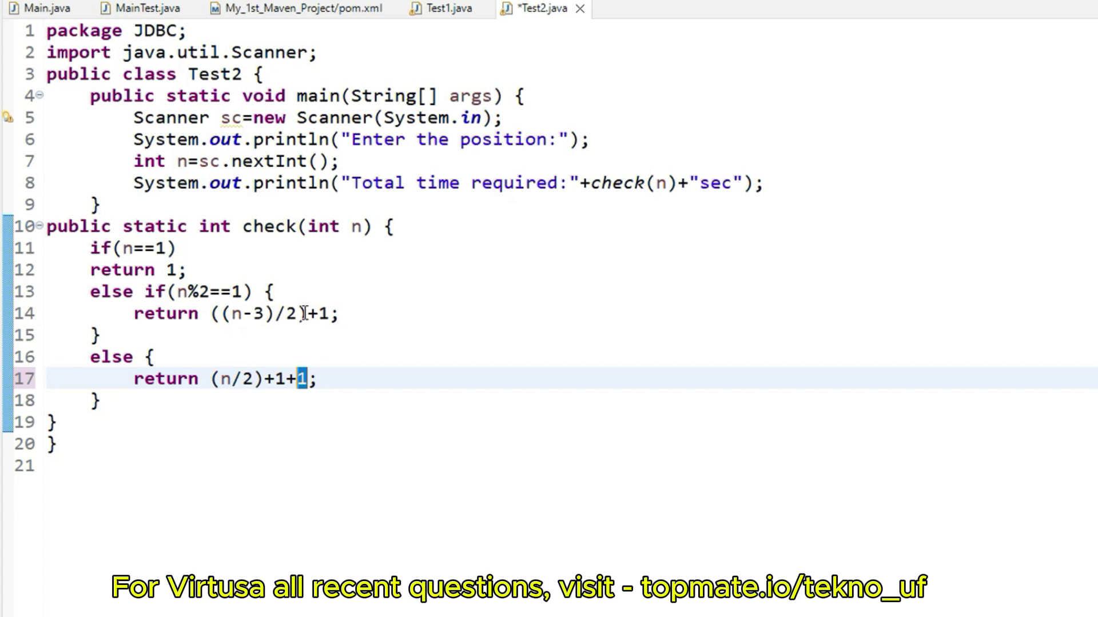
Check the odd-case return ((n-3)/2)+1 by highlighting (n-3)/2 and its 1.
{"action": "left_click_drag", "start_coordinate": [307, 314], "coordinate": [222, 314]}
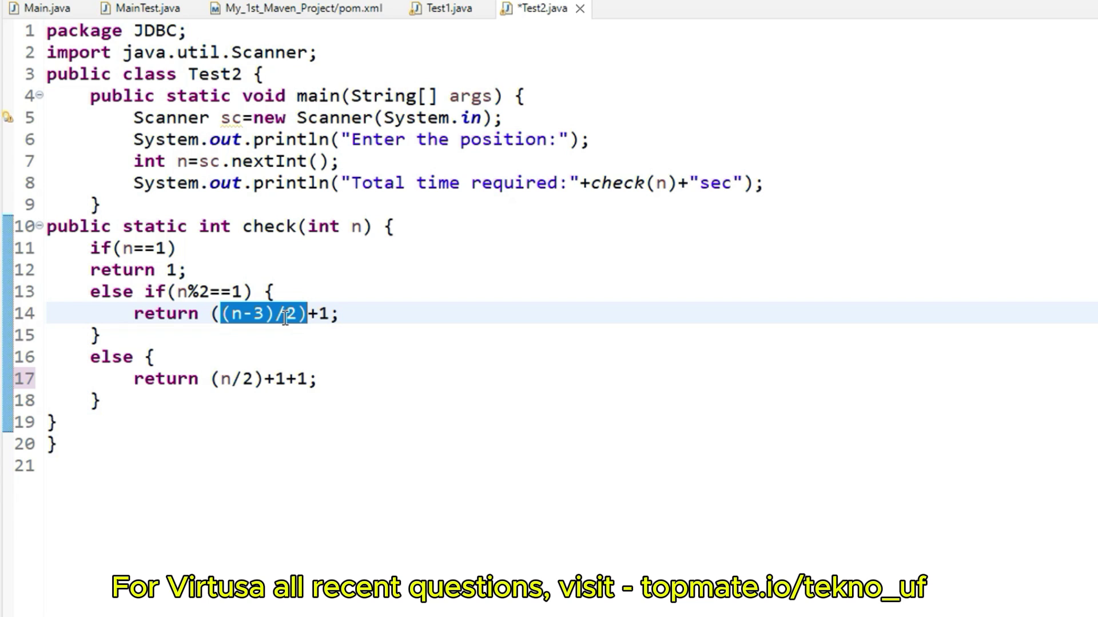
{"action": "double_click", "coordinate": [325, 314]}
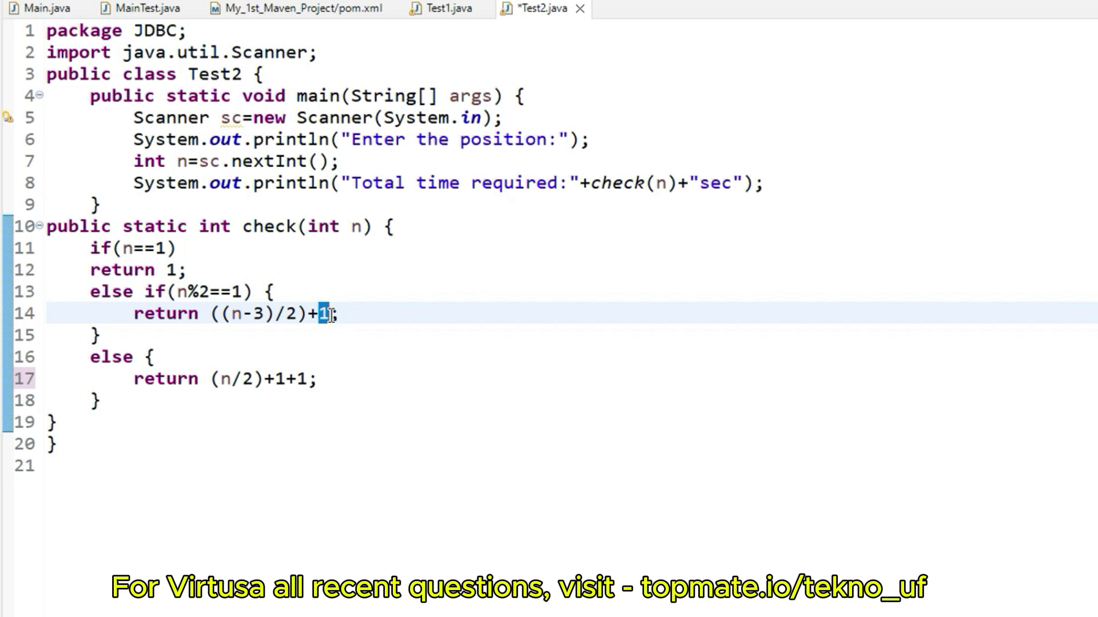
{"action": "left_click", "coordinate": [438, 319]}
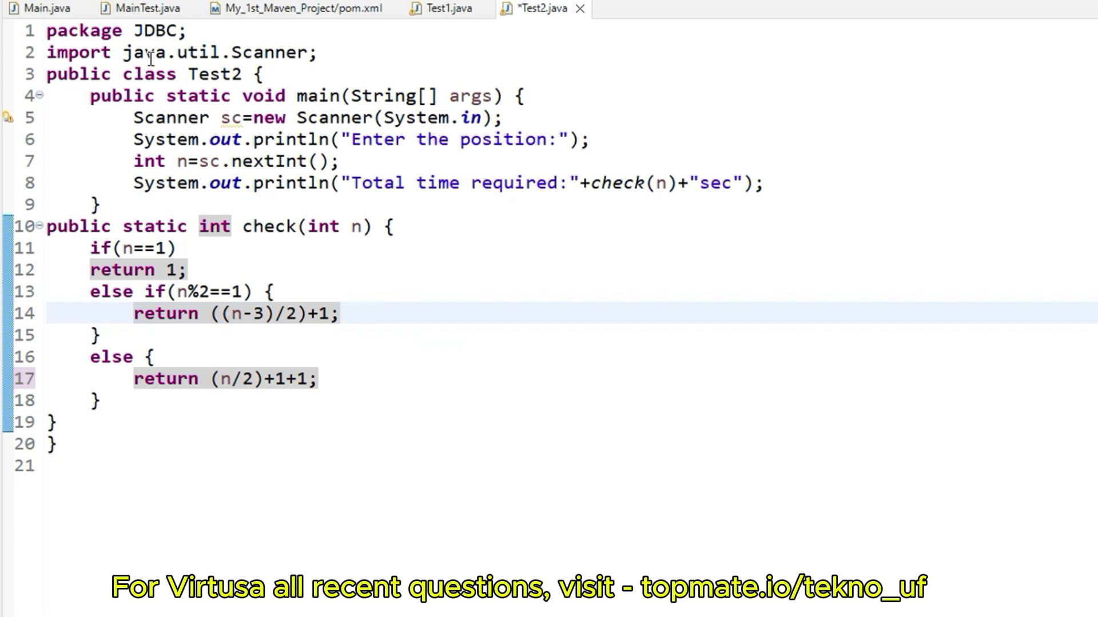
Save Test2.java and launch the Test2 program.
{"action": "left_click", "coordinate": [157, 1]}
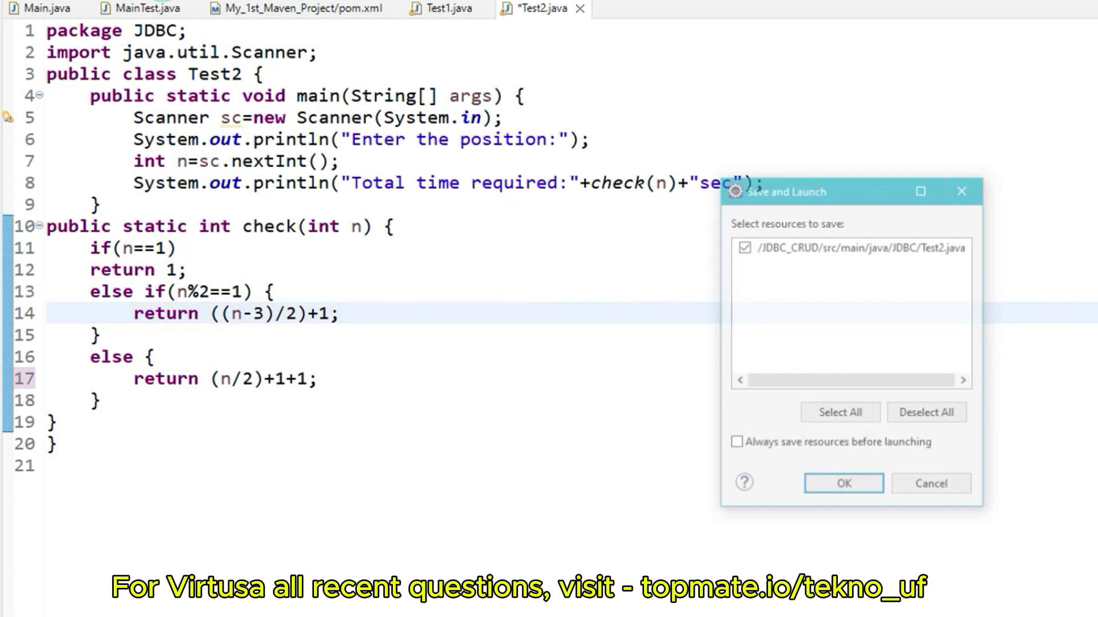
{"action": "left_click", "coordinate": [844, 484]}
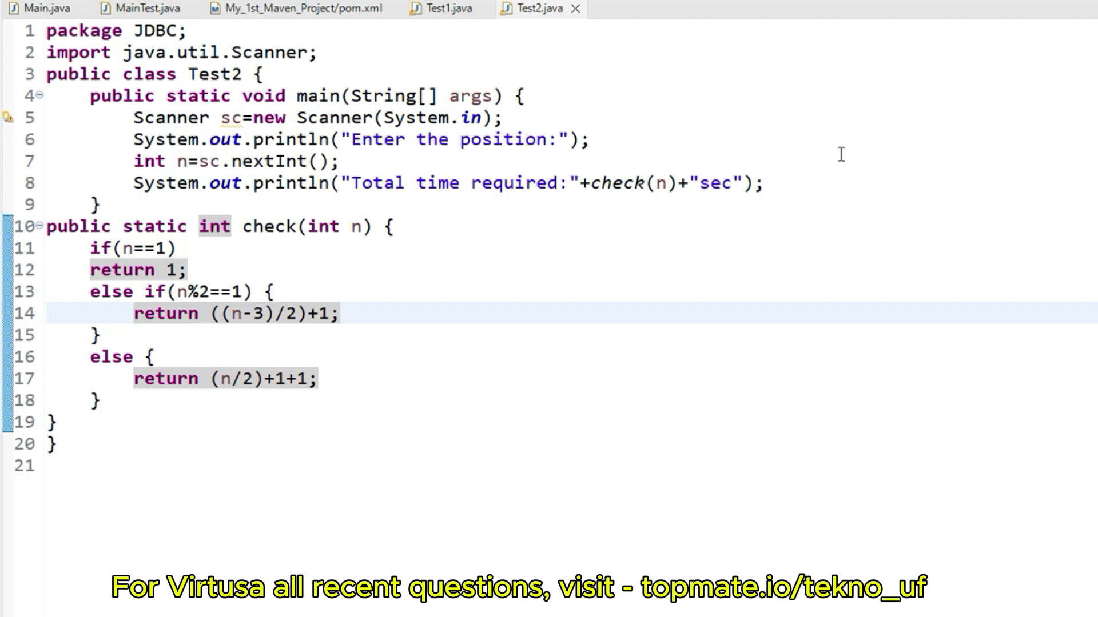
{"action": "left_click", "coordinate": [576, 266]}
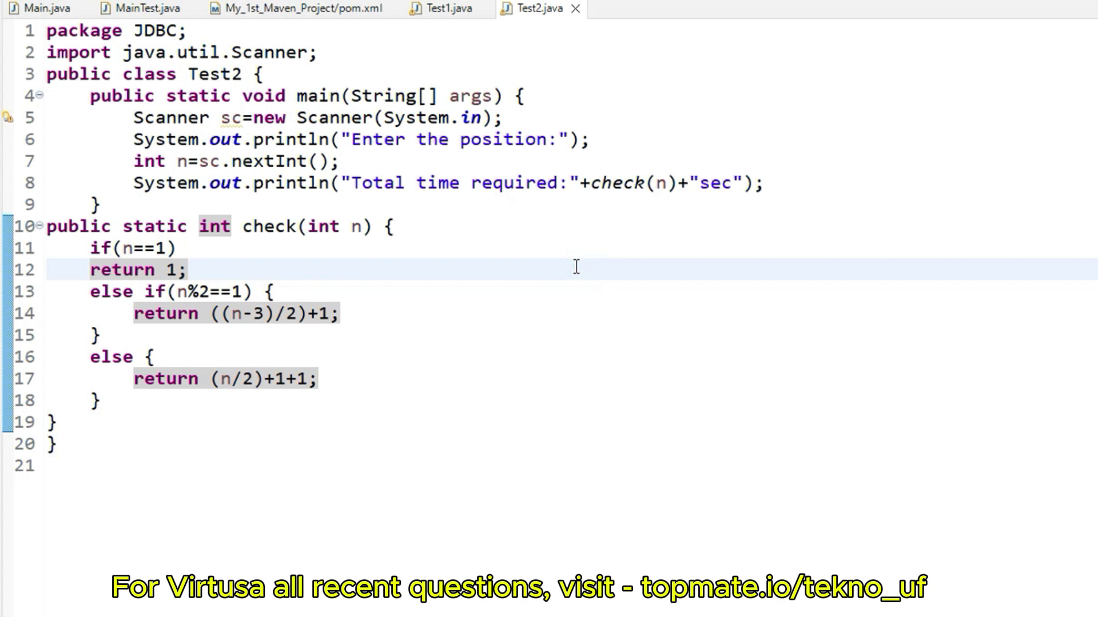